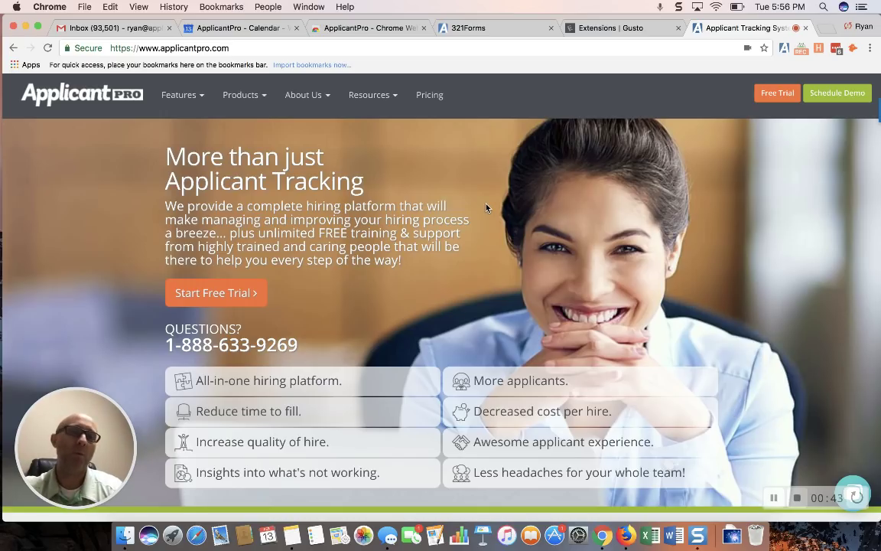
# View the ApplicantPro Chrome Web Store listing, then return to the Gusto Add Employee tab
pyautogui.click(368, 29)
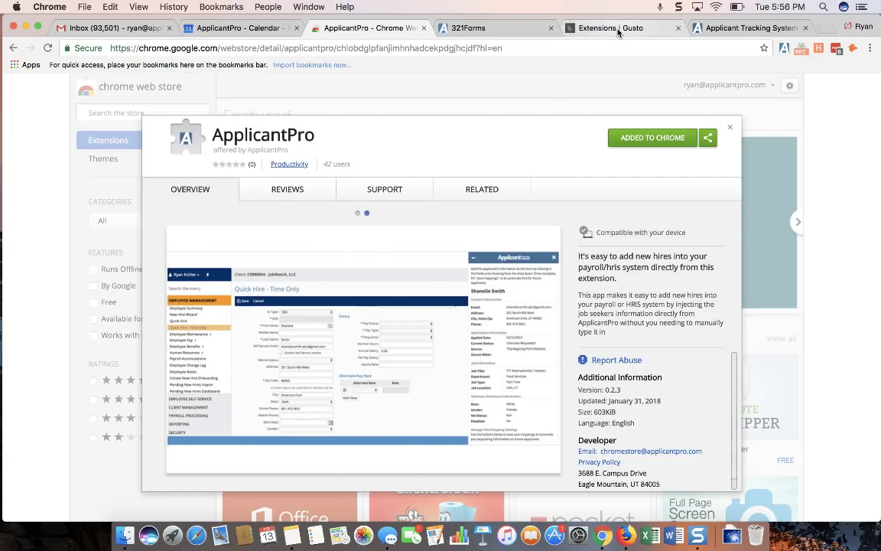
pyautogui.click(623, 29)
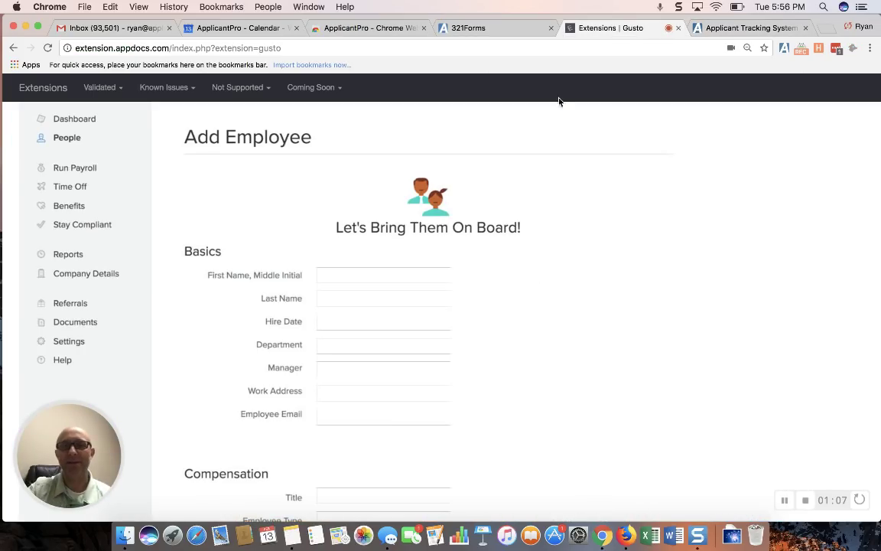
# Scroll through the blank Gusto Add Employee form to review its empty Basics and Compensation fields
pyautogui.scroll(3, 452, 189)
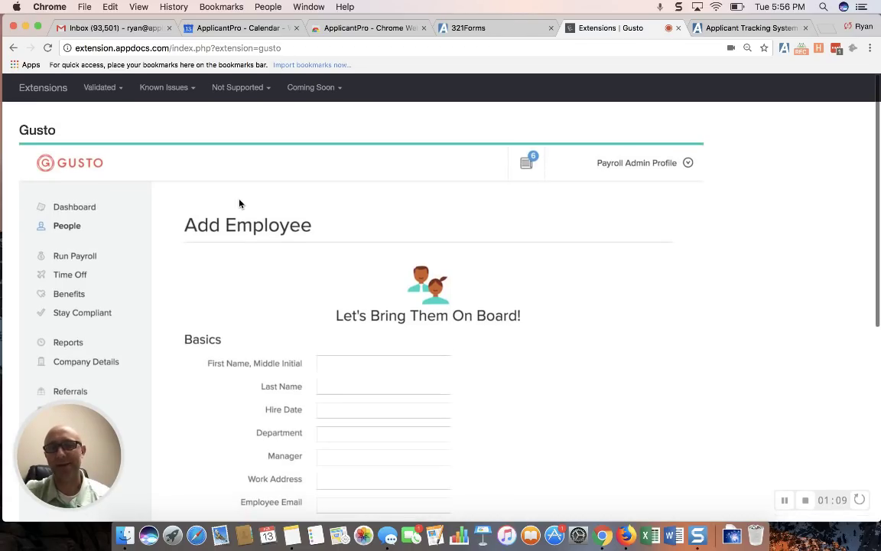
pyautogui.scroll(-3, 240, 202)
pyautogui.scroll(1, 239, 201)
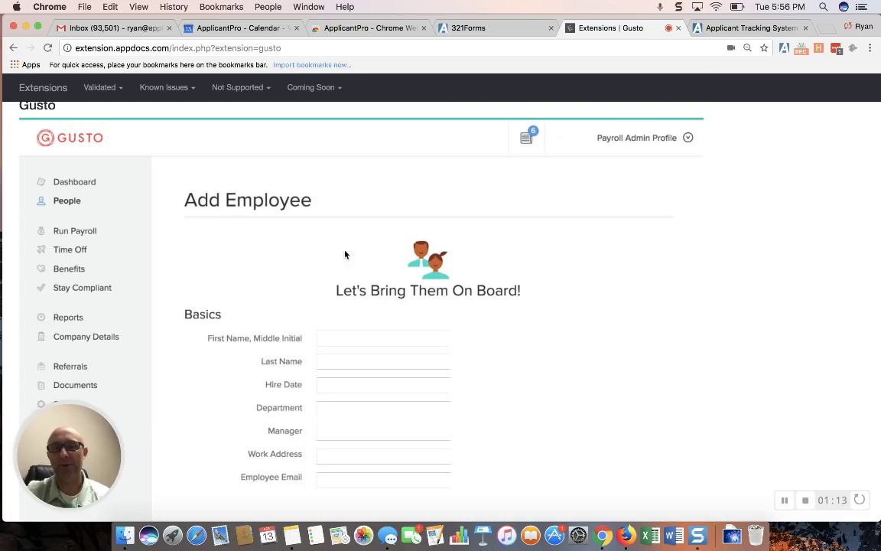
pyautogui.scroll(-2, 348, 255)
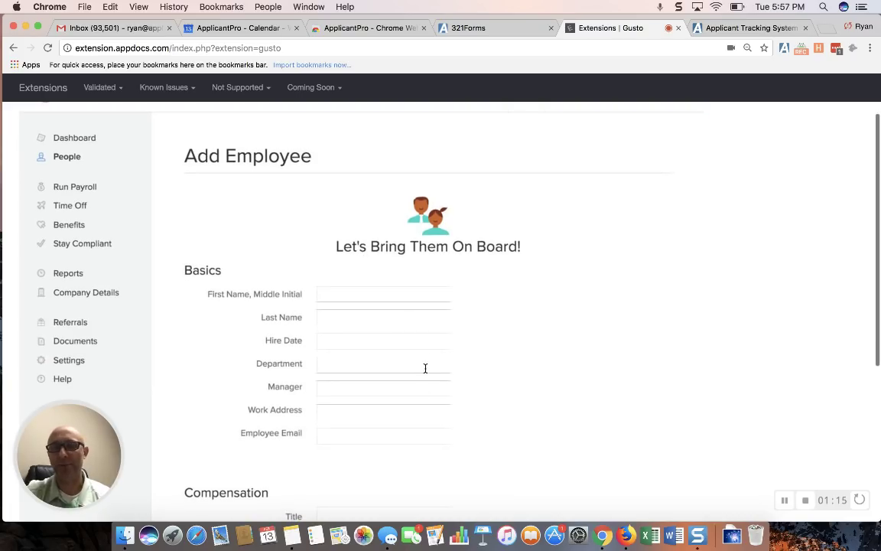
pyautogui.scroll(-2, 301, 310)
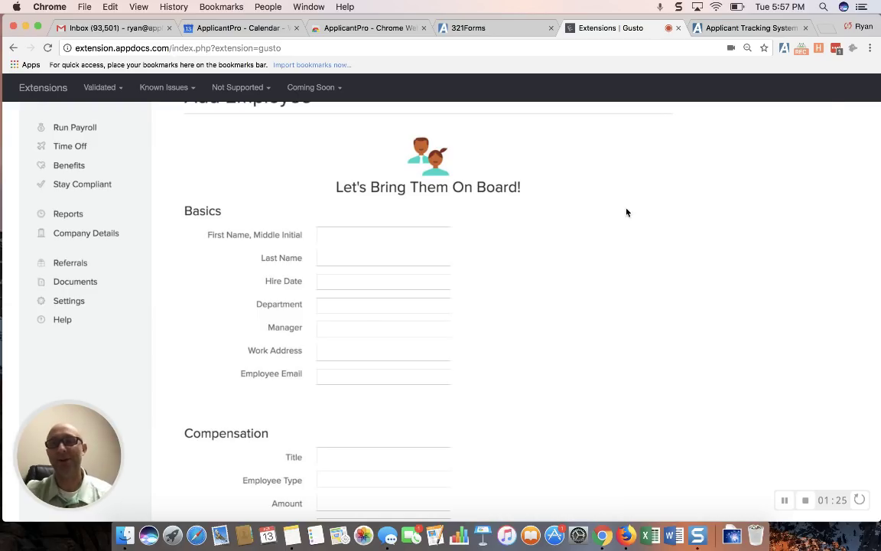
# Open the 'Test test' hire from ApplicantPro Recent Hires in the Mapping Mode side panel
pyautogui.click(785, 49)
pyautogui.scroll(-2, 704, 229)
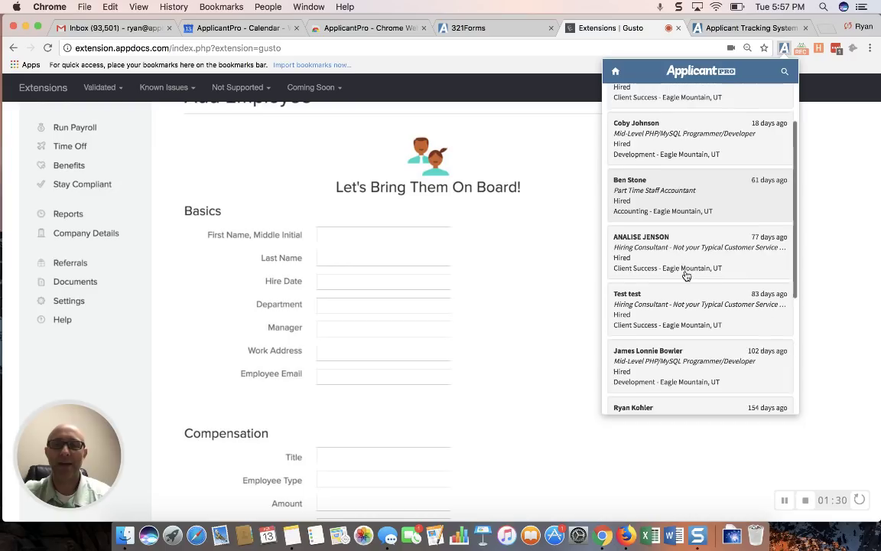
pyautogui.scroll(-1, 686, 275)
pyautogui.click(680, 276)
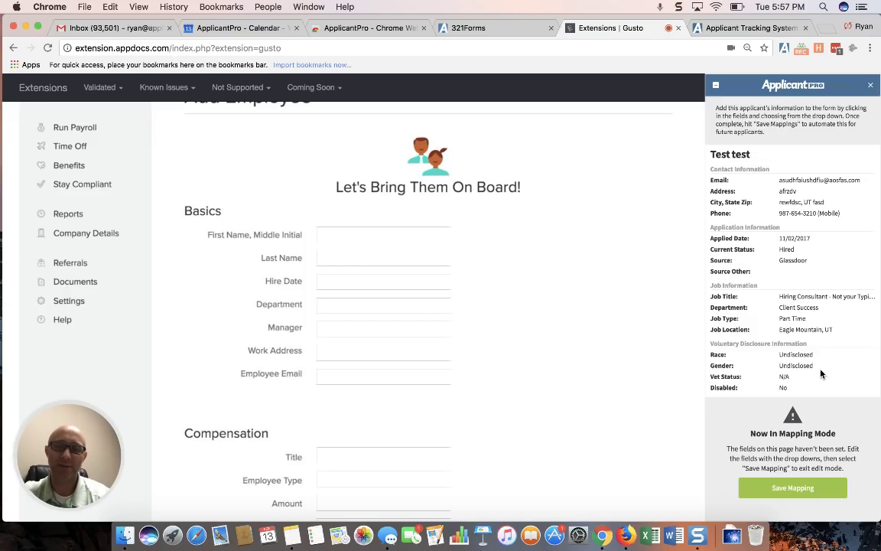
pyautogui.click(716, 87)
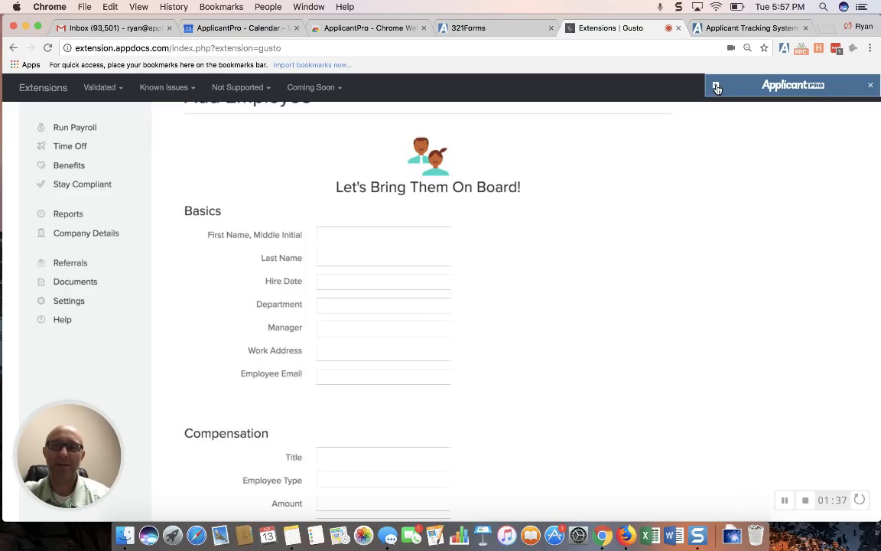
pyautogui.click(716, 86)
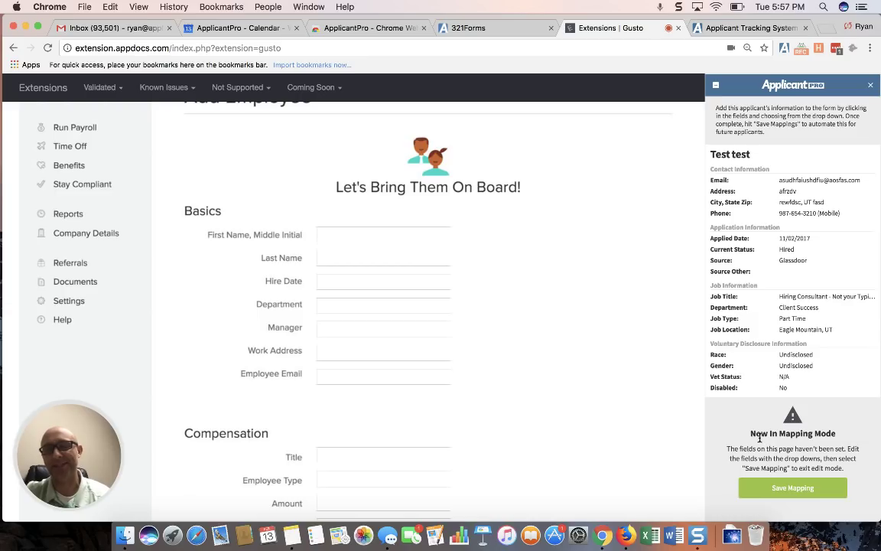
# Map Gusto's First Name, Last Name and Employee Email fields to the applicant's name and email
pyautogui.click(339, 233)
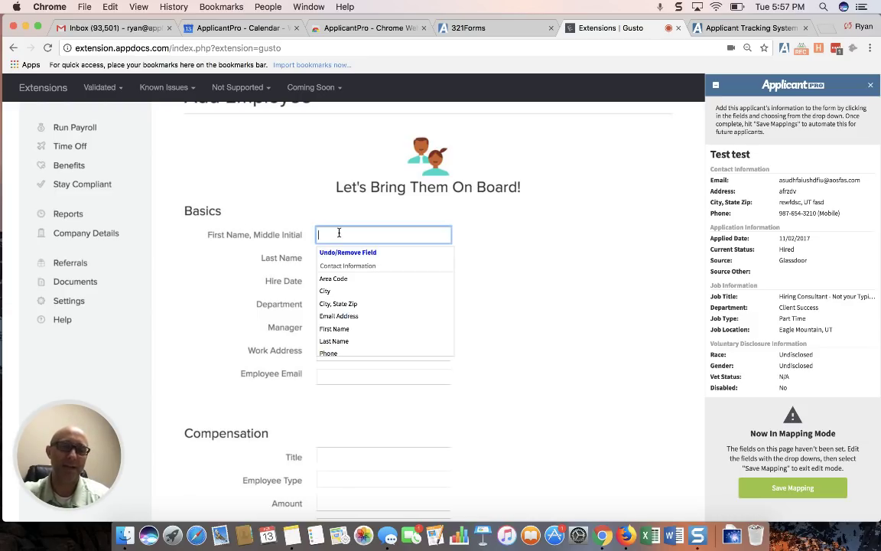
pyautogui.scroll(-3, 348, 296)
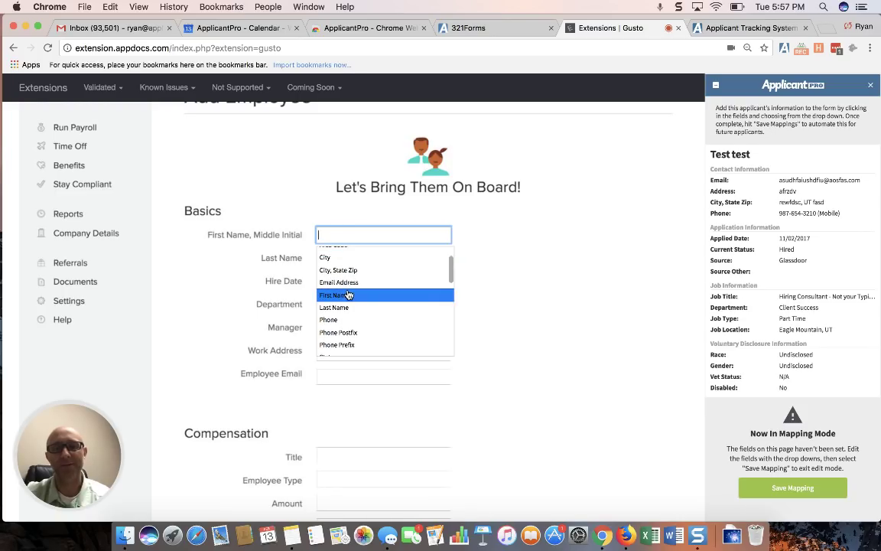
pyautogui.click(348, 296)
pyautogui.click(346, 258)
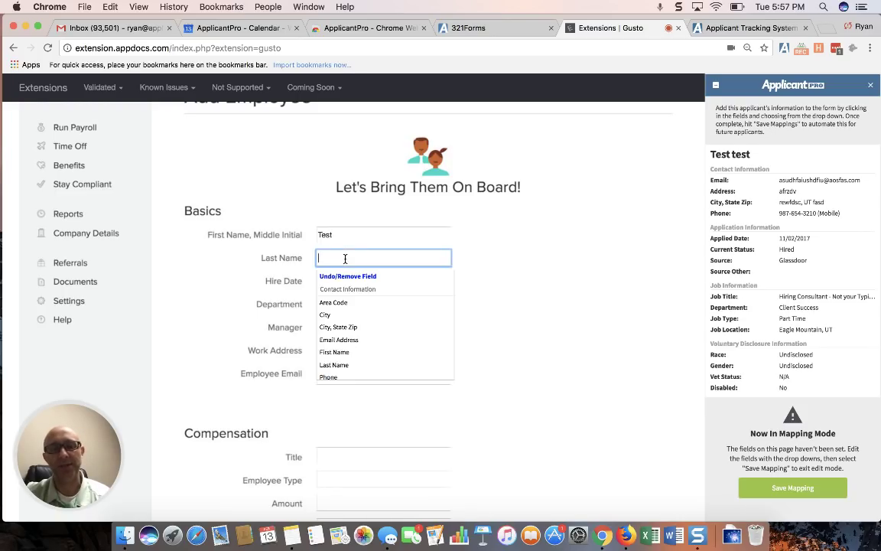
pyautogui.click(352, 365)
pyautogui.scroll(-1, 342, 270)
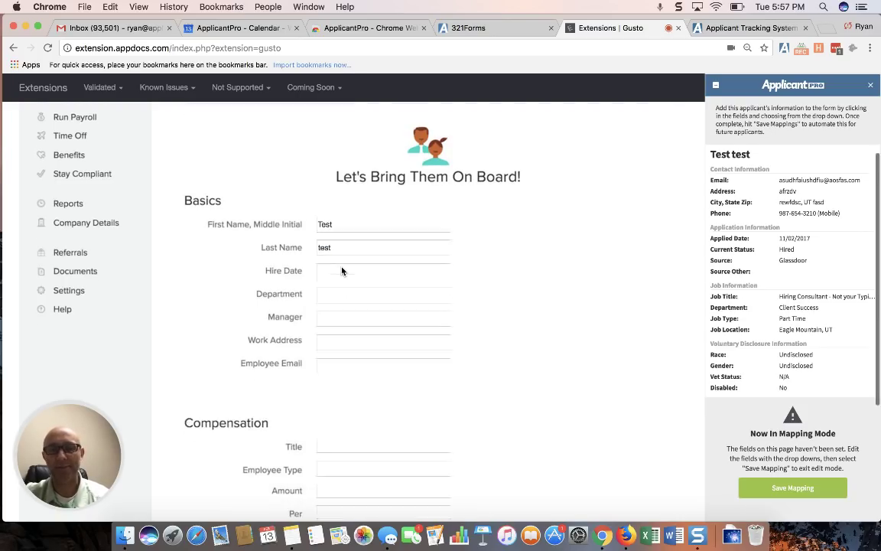
pyautogui.scroll(-2, 342, 271)
pyautogui.click(345, 310)
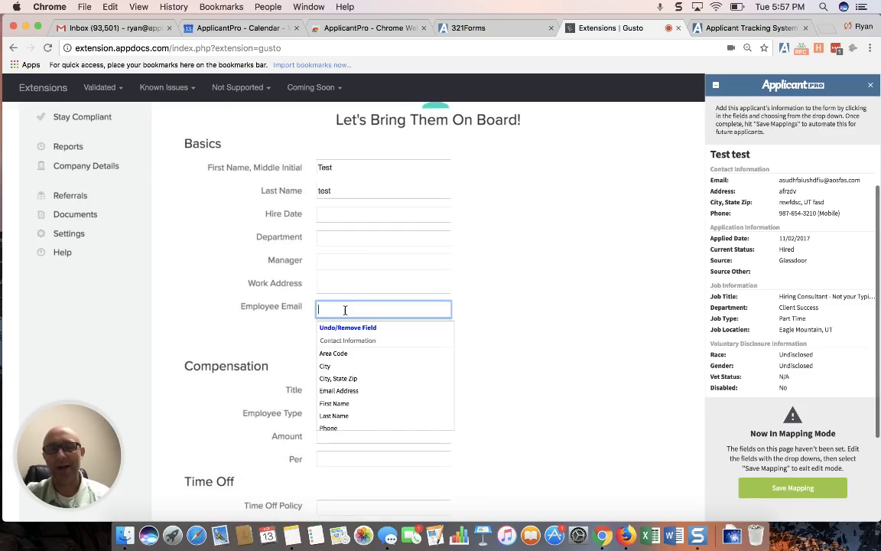
pyautogui.click(379, 389)
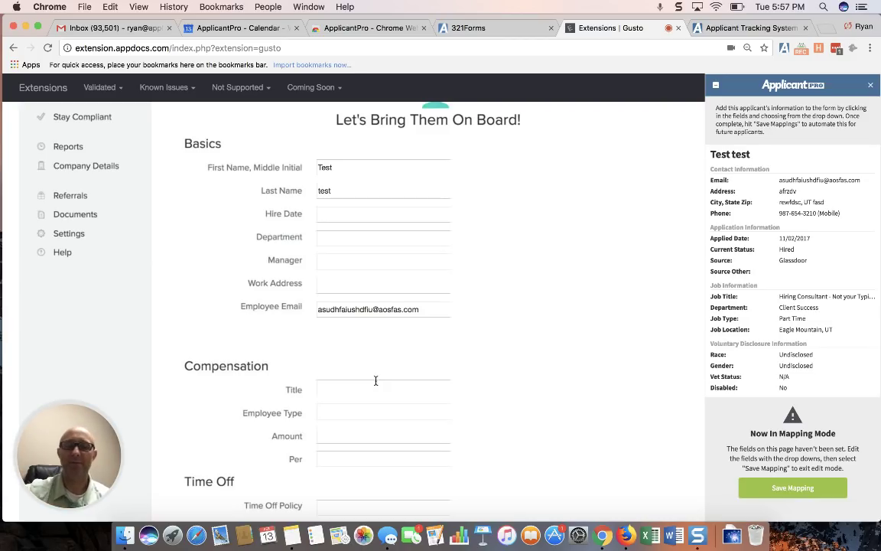
# Map the Gusto Title field to the applicant's Job Title
pyautogui.scroll(-1, 376, 379)
pyautogui.click(348, 352)
pyautogui.scroll(-3, 355, 431)
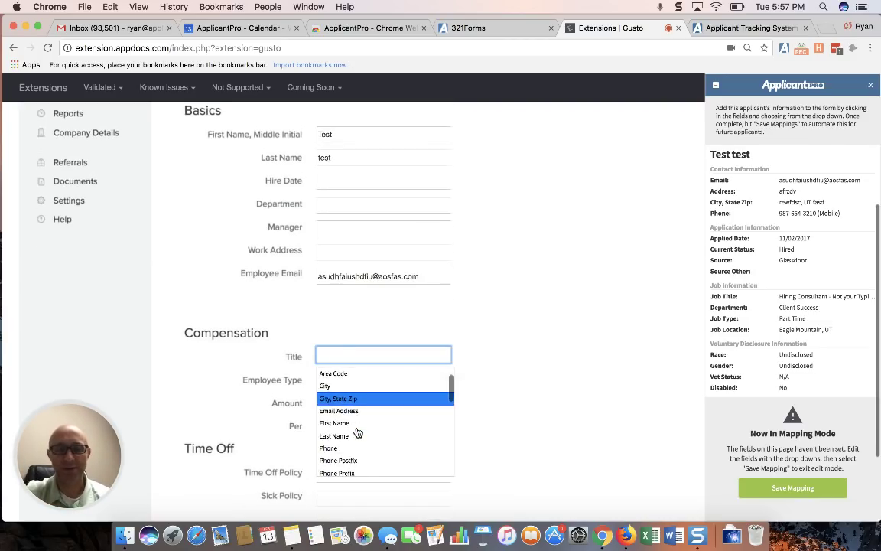
pyautogui.scroll(-3, 356, 431)
pyautogui.scroll(-3, 358, 433)
pyautogui.scroll(-2, 357, 433)
pyautogui.scroll(-2, 357, 433)
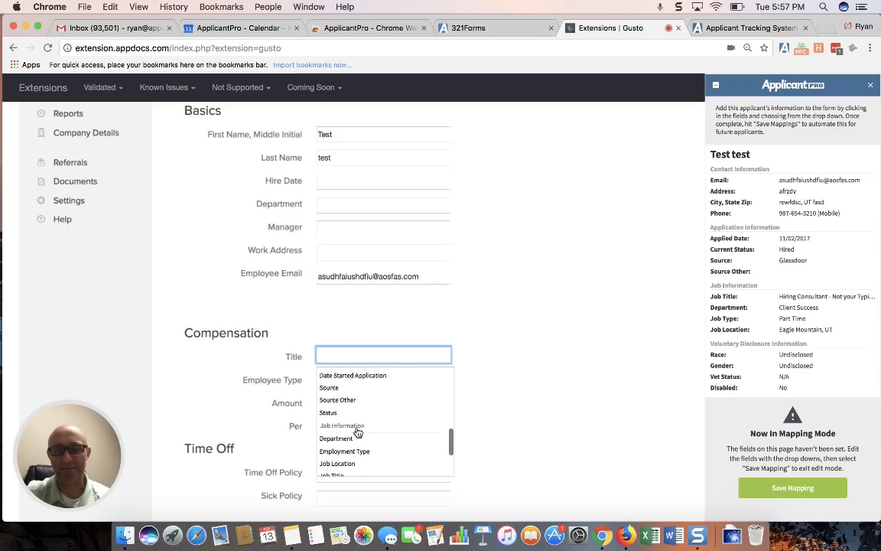
pyautogui.scroll(-2, 357, 433)
pyautogui.scroll(-1, 358, 433)
pyautogui.scroll(-2, 358, 432)
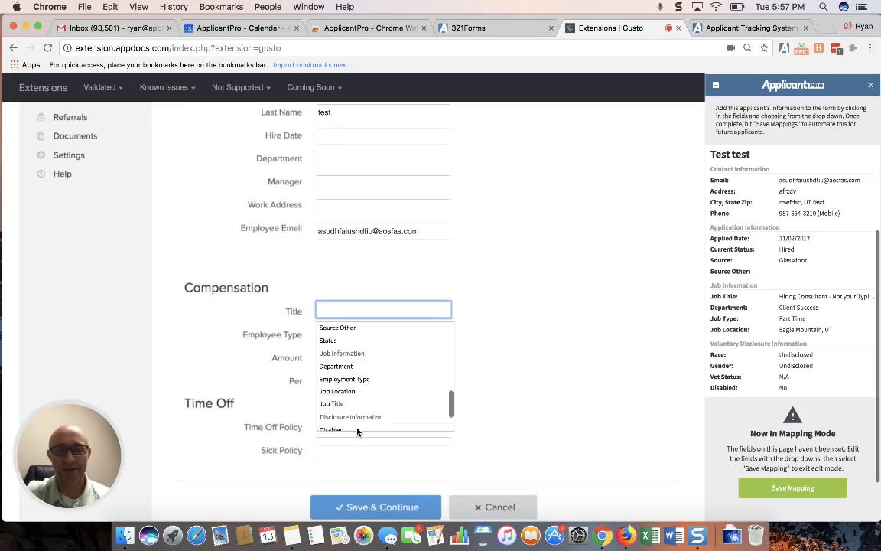
pyautogui.scroll(2, 357, 432)
pyautogui.scroll(2, 358, 433)
pyautogui.scroll(1, 356, 395)
pyautogui.scroll(2, 356, 396)
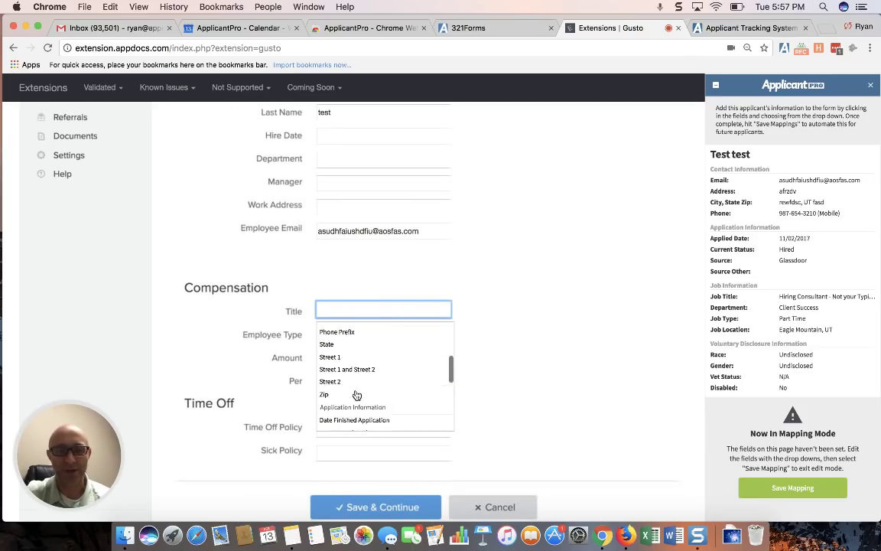
pyautogui.scroll(2, 355, 395)
pyautogui.scroll(2, 356, 396)
pyautogui.scroll(1, 356, 396)
pyautogui.scroll(-1, 356, 396)
pyautogui.scroll(-3, 356, 396)
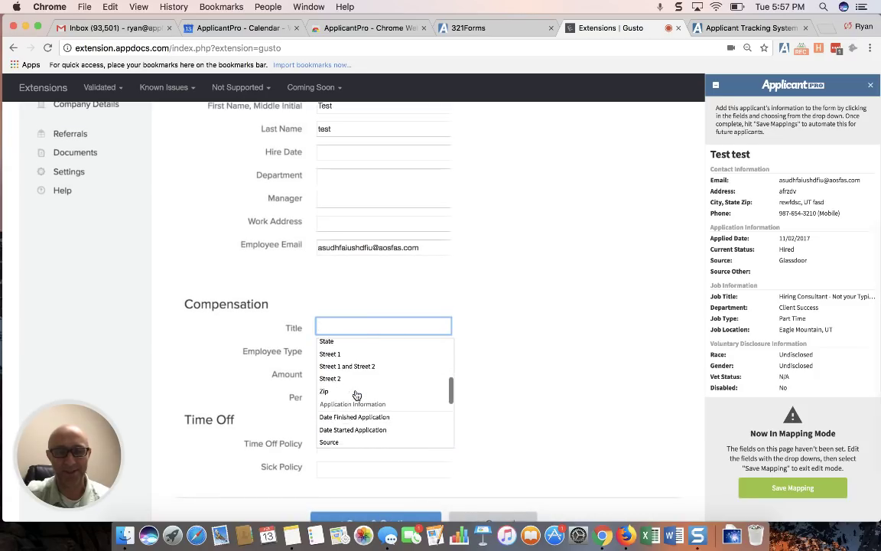
pyautogui.scroll(-2, 356, 396)
pyautogui.scroll(-1, 356, 396)
pyautogui.scroll(-2, 357, 396)
pyautogui.scroll(-2, 357, 398)
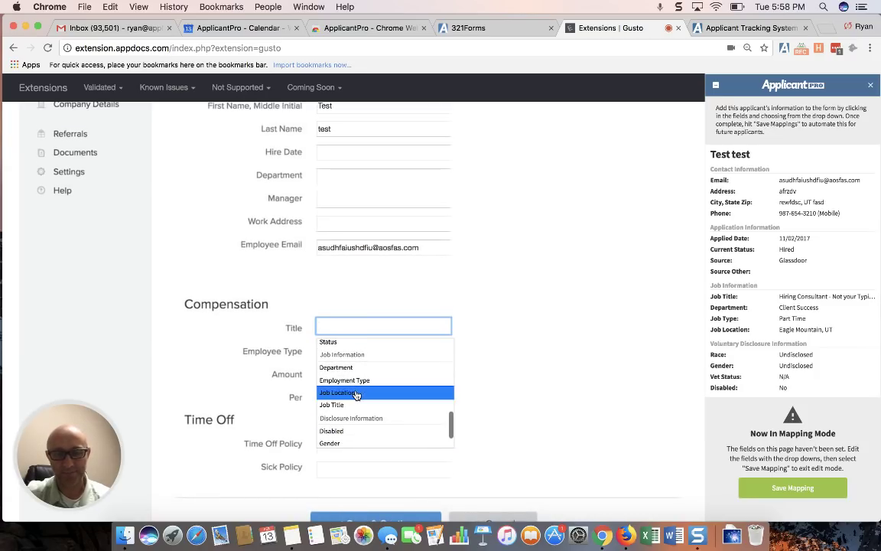
pyautogui.click(351, 402)
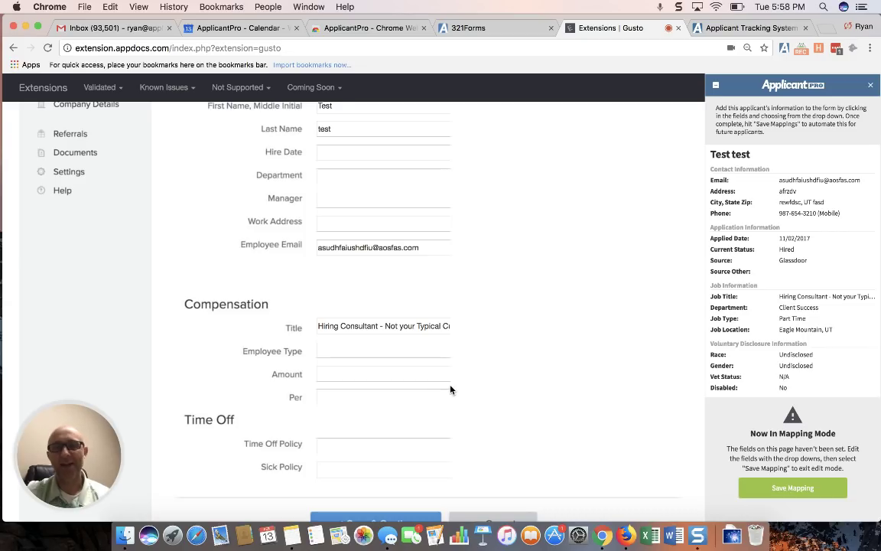
# Save the field mappings and exit mapping mode
pyautogui.scroll(2, 388, 427)
pyautogui.scroll(-1, 388, 423)
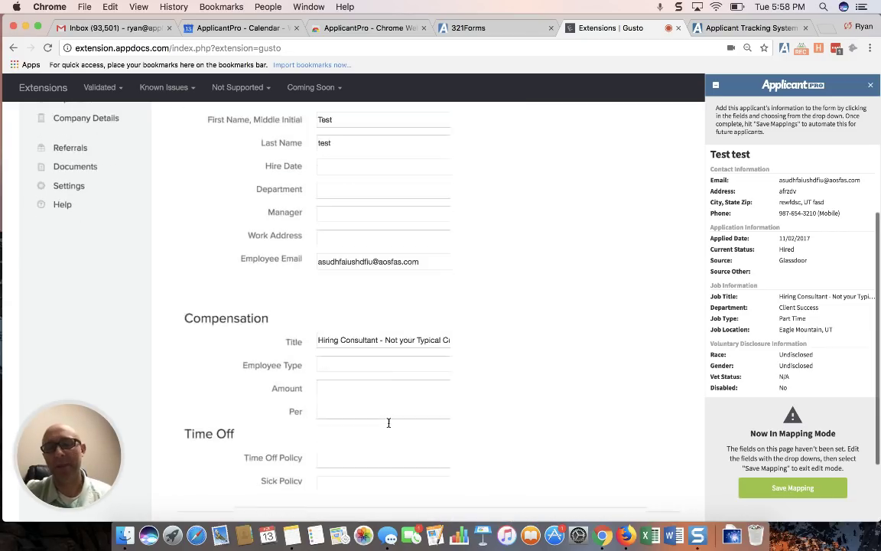
pyautogui.scroll(-1, 512, 398)
pyautogui.click(815, 494)
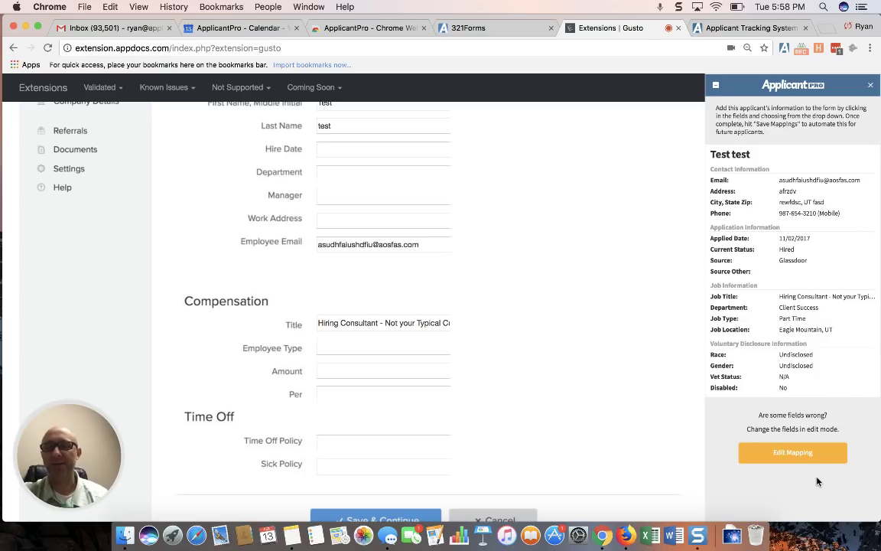
# Close the ApplicantPro side panel and reload a blank Add Employee form
pyautogui.click(872, 88)
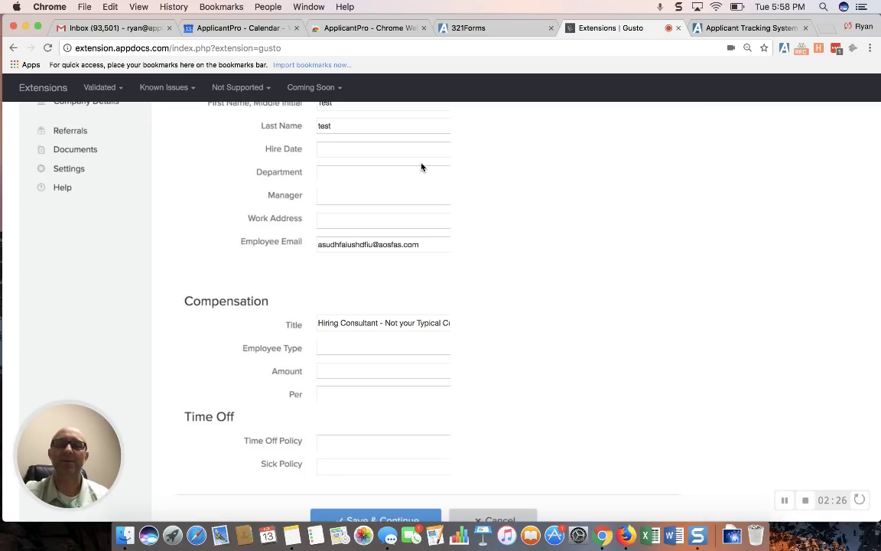
pyautogui.scroll(5, 420, 167)
pyautogui.click(47, 48)
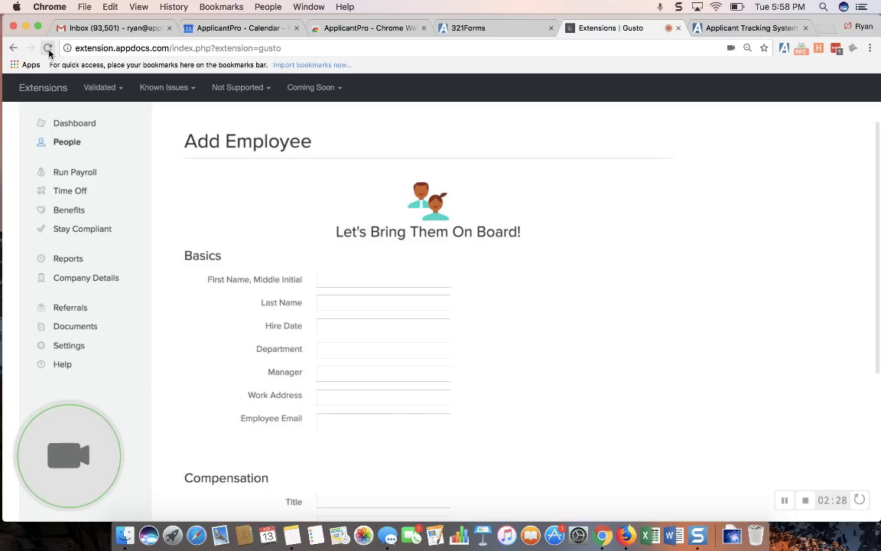
pyautogui.scroll(-2, 359, 220)
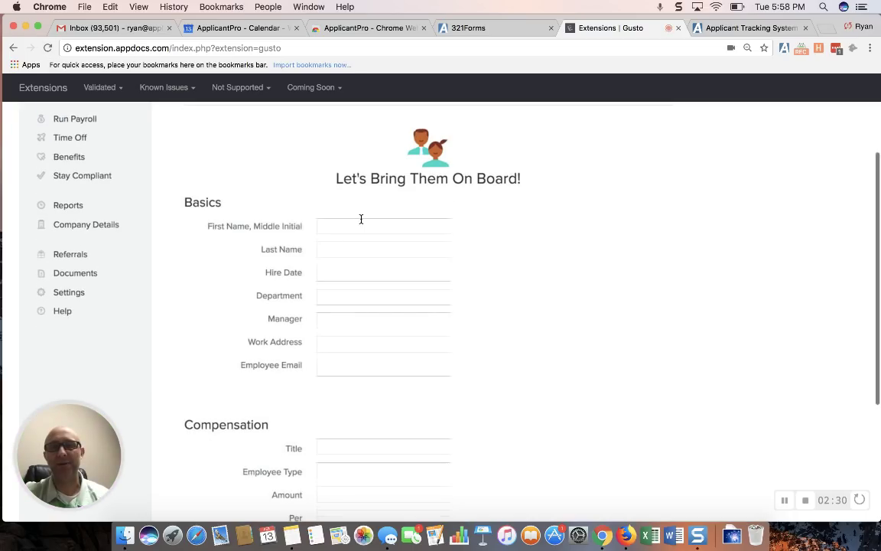
# Auto-fill the form by choosing a different hire from ApplicantPro Recent Hires
pyautogui.click(785, 48)
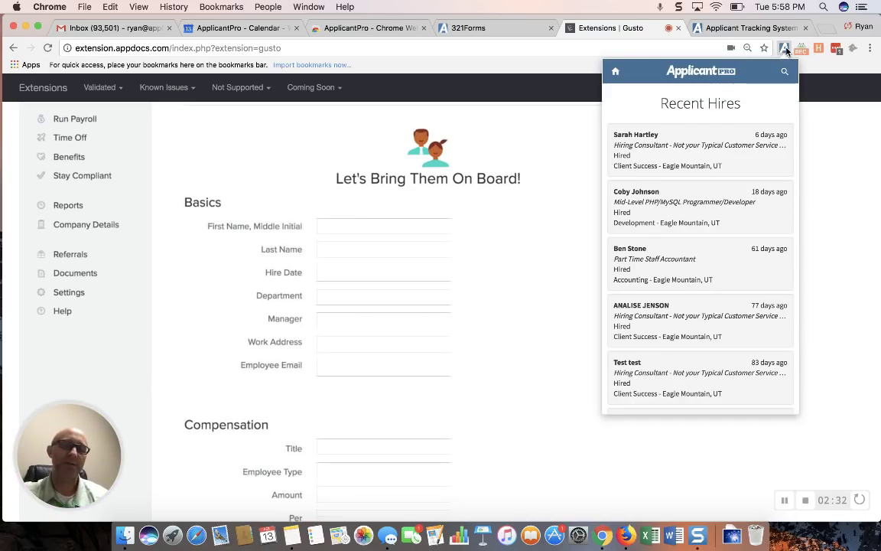
pyautogui.scroll(-1, 712, 232)
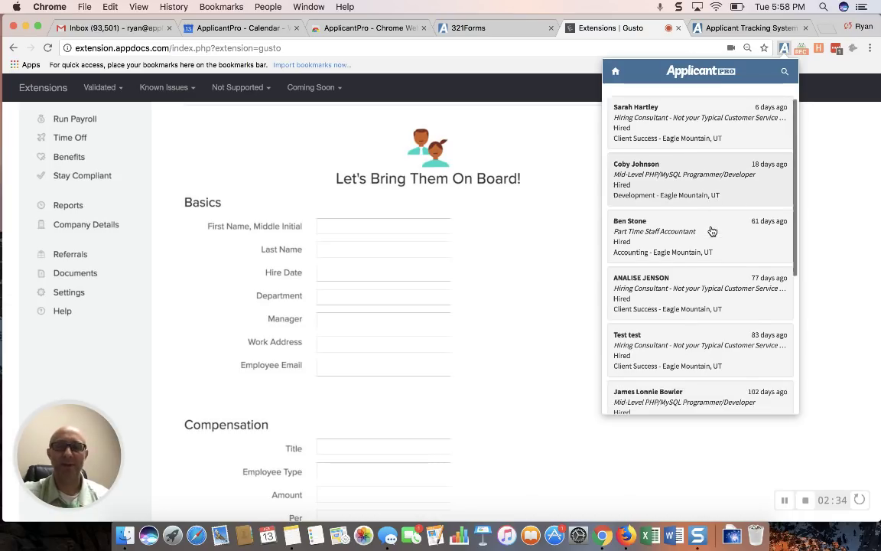
pyautogui.scroll(-3, 713, 231)
pyautogui.click(713, 349)
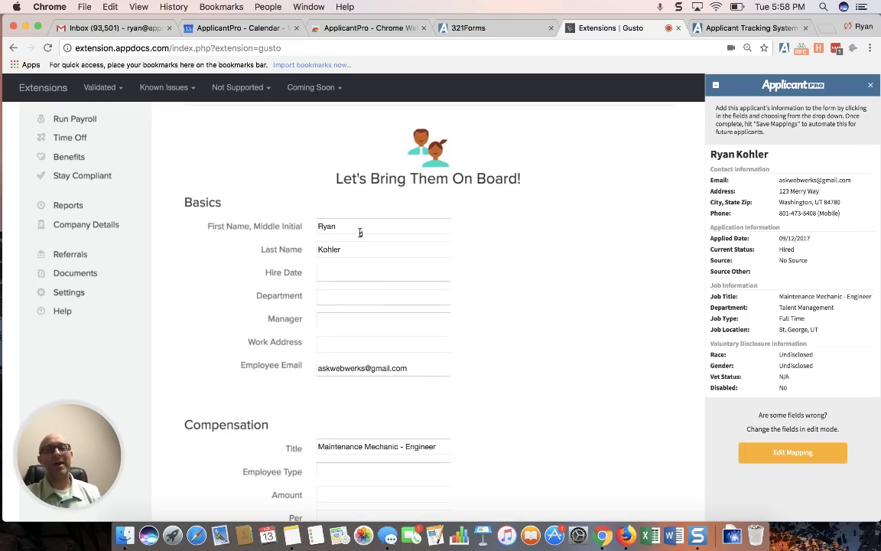
pyautogui.scroll(-2, 374, 383)
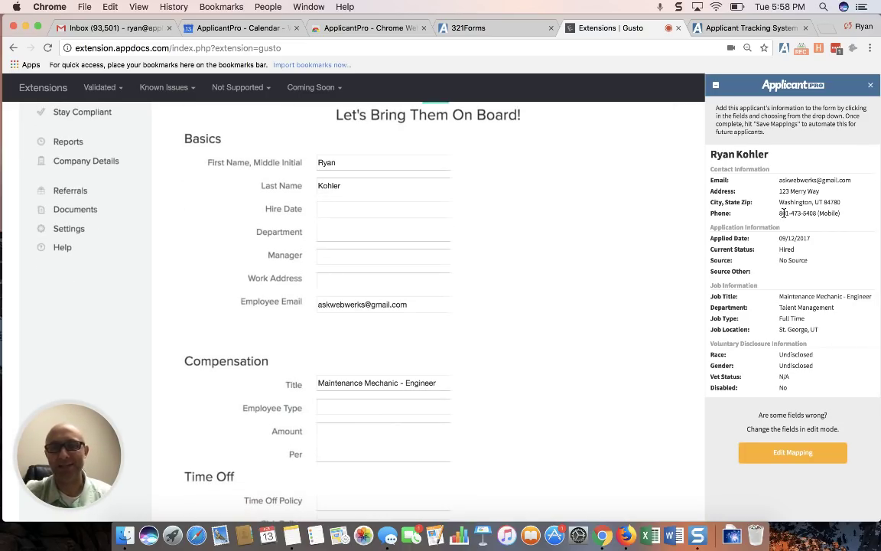
# Re-enter mapping mode and map Hire Date to City, State Zip (Washington, UT 84780)
pyautogui.click(783, 454)
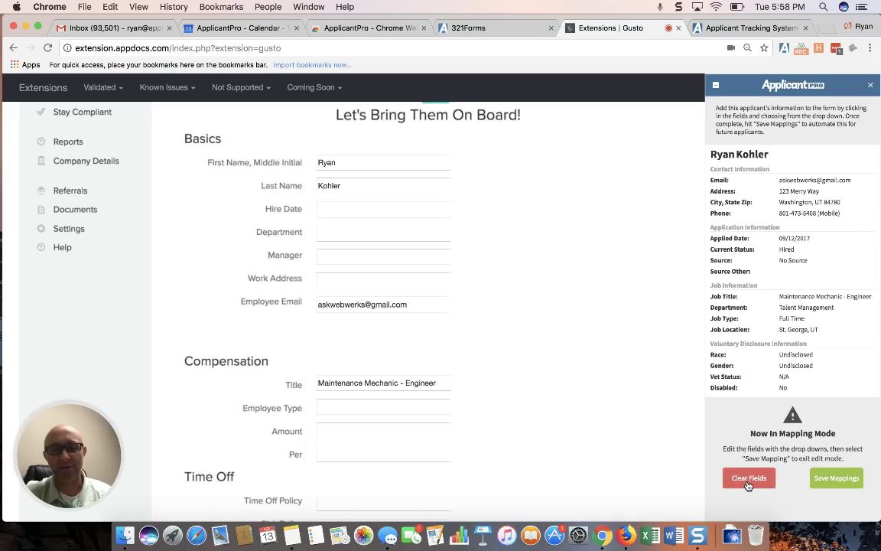
pyautogui.click(334, 208)
pyautogui.click(342, 279)
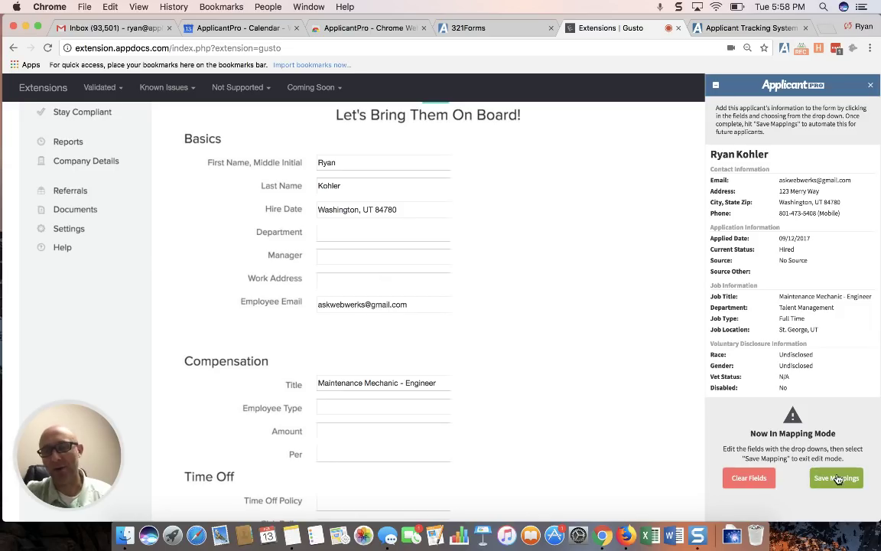